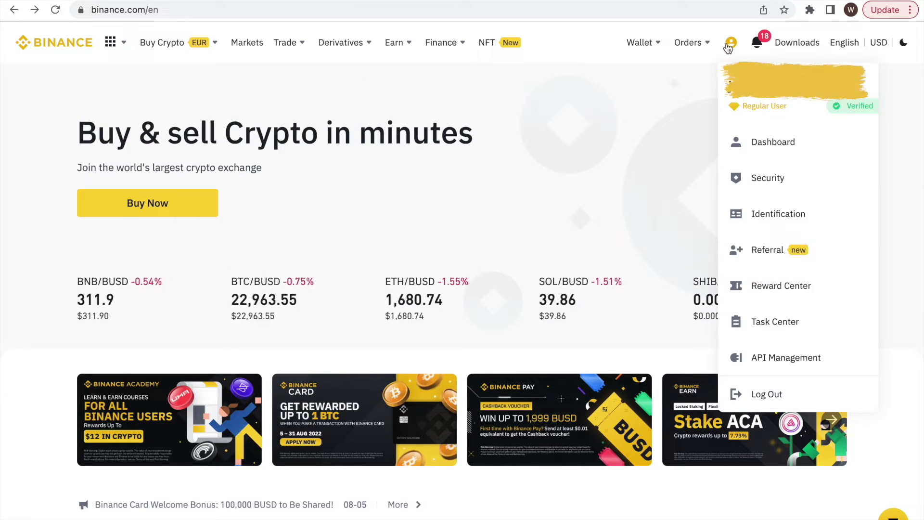
- Open Binance's API Management page listing the existing Dr fee, Test and hoc trade Test keys
{"action": "left_click", "coordinate": [768, 360]}
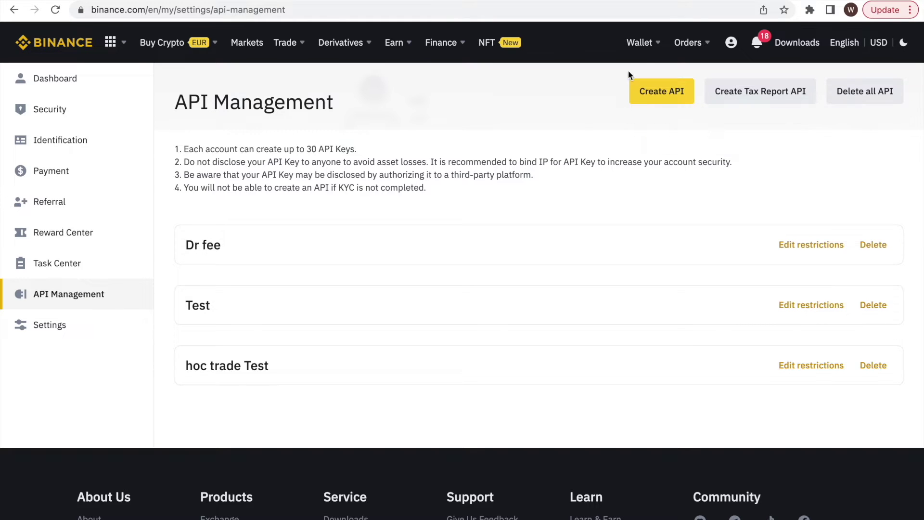
- Start a new API key, label it 'Dr fee' and submit the label
{"action": "left_click", "coordinate": [658, 102]}
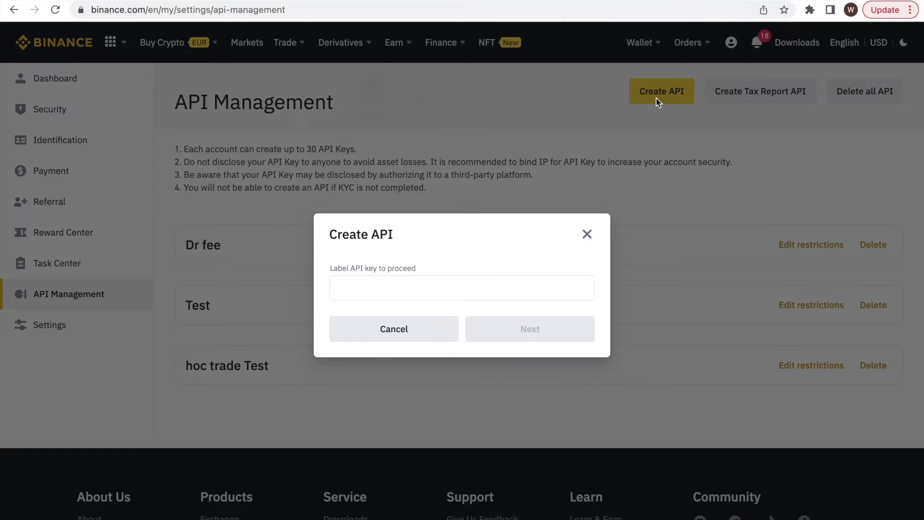
{"action": "left_click", "coordinate": [509, 283]}
{"action": "type", "text": "D"}
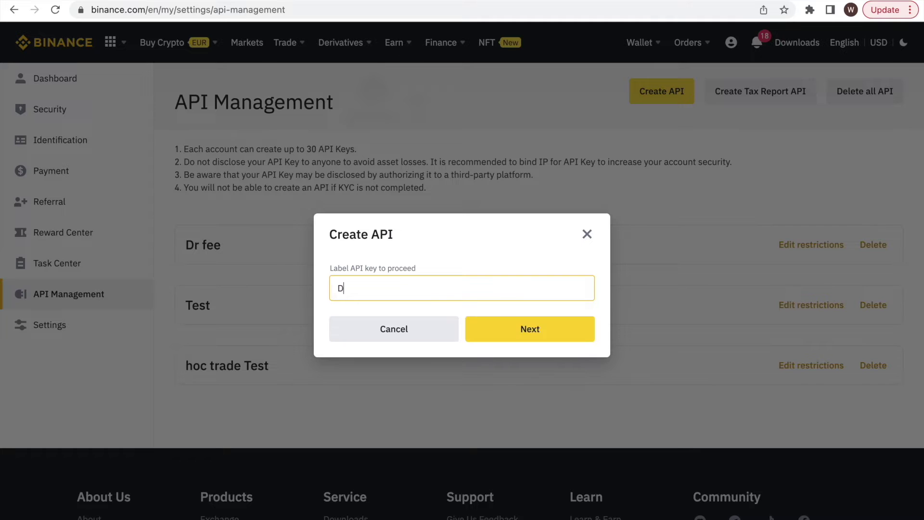
{"action": "type", "text": "r fee"}
{"action": "left_click", "coordinate": [561, 329]}
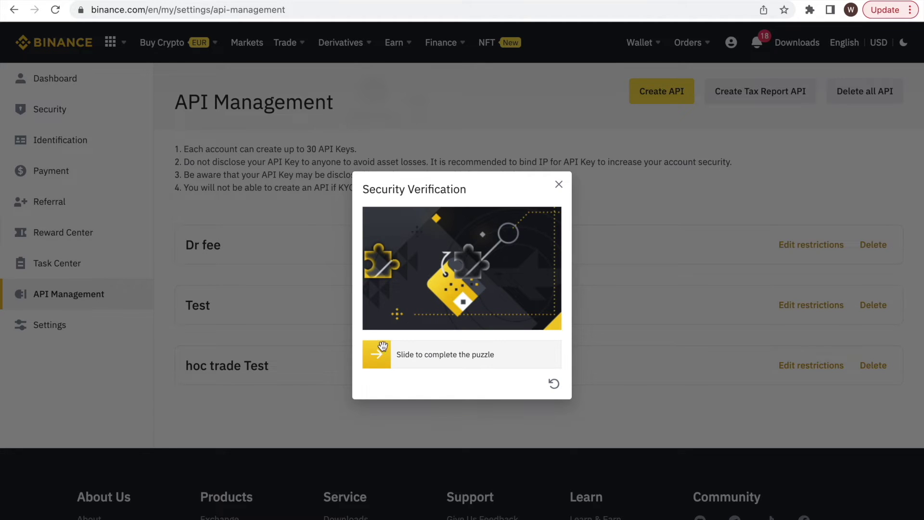
- Slide the puzzle piece to pass security verification for the Dr fee key
{"action": "left_click_drag", "start_coordinate": [370, 355], "coordinate": [463, 357]}
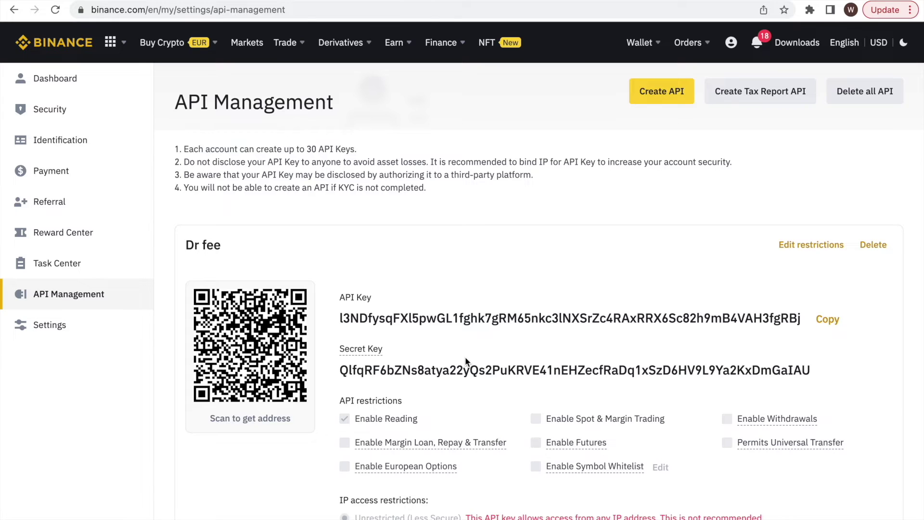
- Highlight the Enable Reading permission to show the Dr fee key is read-only
{"action": "left_click_drag", "start_coordinate": [431, 417], "coordinate": [357, 422]}
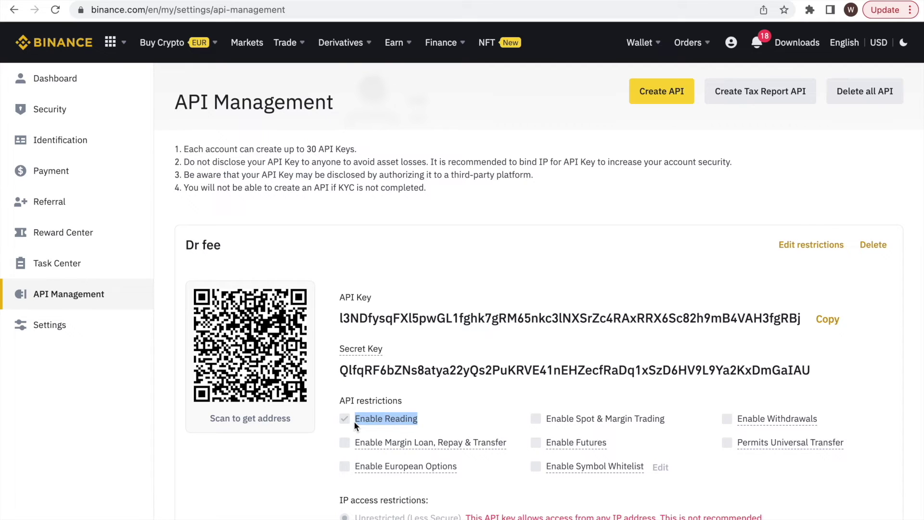
- Highlight the unrestricted IP access restrictions setting, then copy the new API key
{"action": "scroll", "coordinate": [354, 421], "scroll_direction": "down", "scroll_amount": 2}
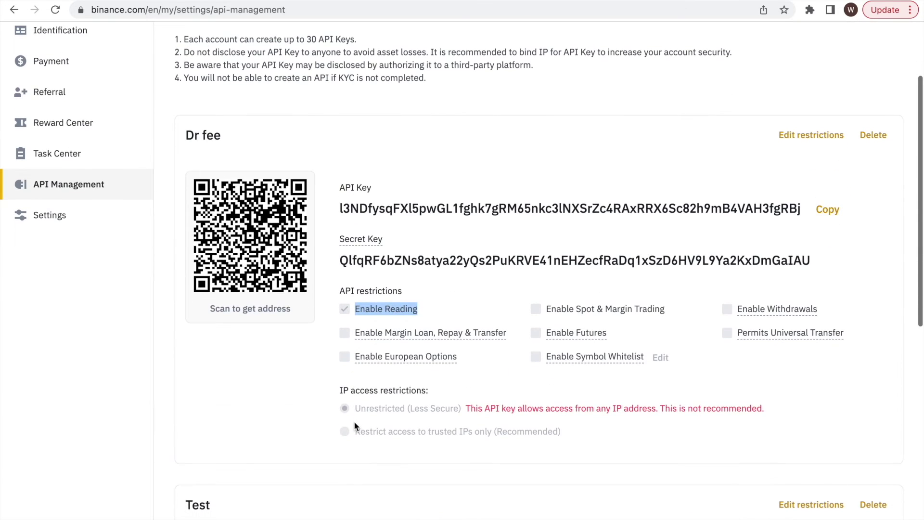
{"action": "left_click", "coordinate": [340, 387]}
{"action": "left_click_drag", "start_coordinate": [339, 388], "coordinate": [432, 388]}
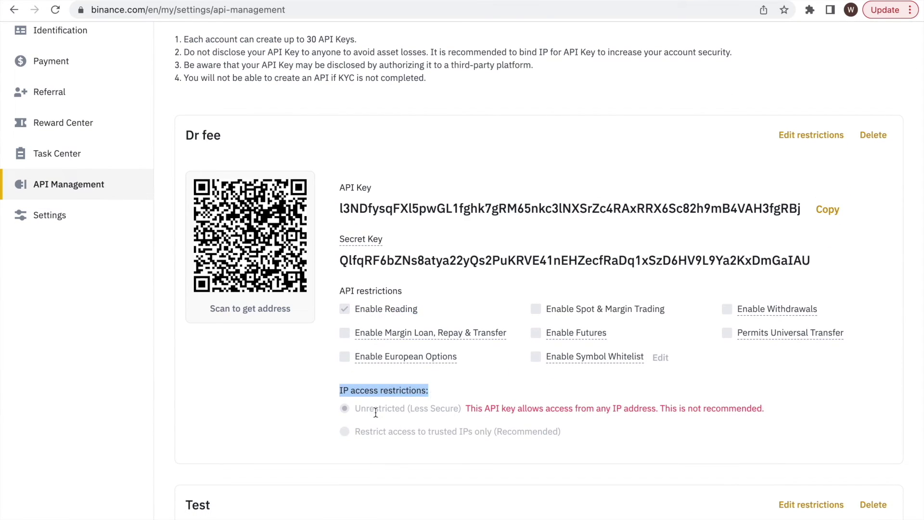
{"action": "left_click_drag", "start_coordinate": [356, 408], "coordinate": [412, 408]}
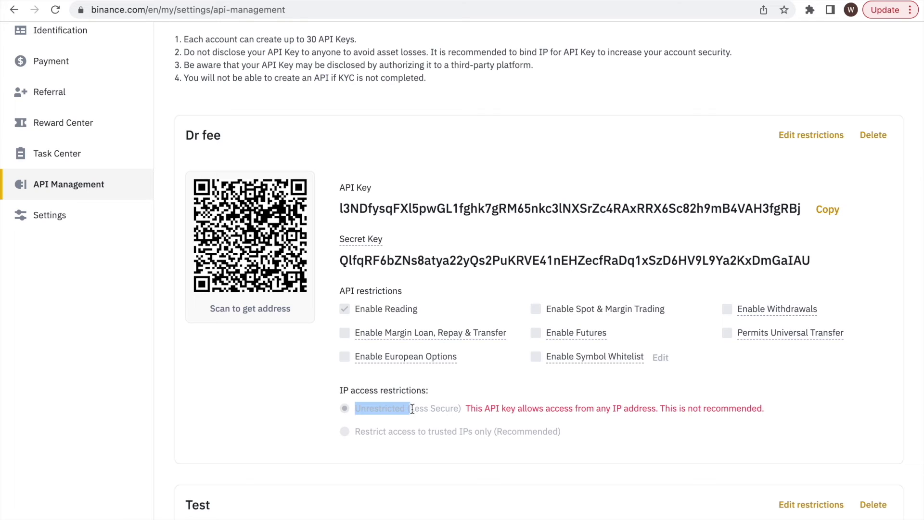
{"action": "left_click", "coordinate": [833, 213]}
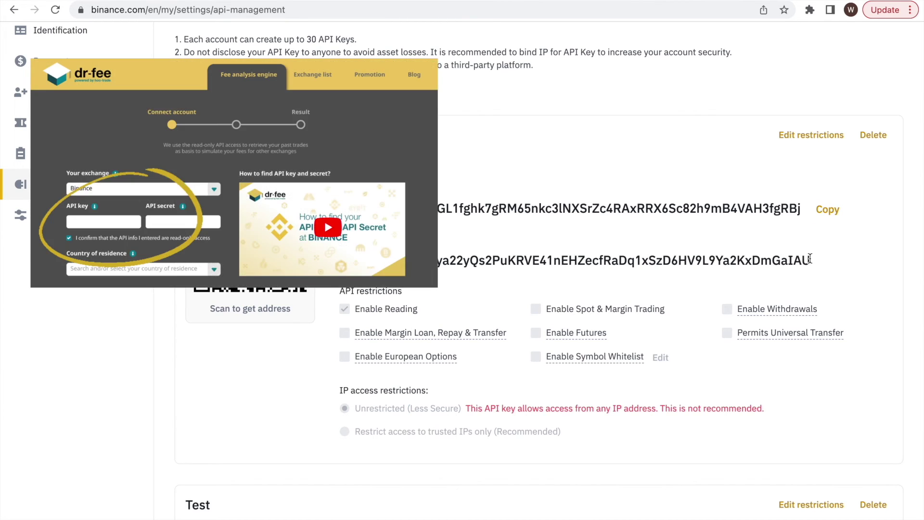
- Select the Dr fee key's secret key text for copying
{"action": "mouse_move", "coordinate": [811, 260]}
{"action": "left_mouse_down"}
{"action": "mouse_move", "coordinate": [340, 260]}
{"action": "mouse_move", "coordinate": [339, 209]}
{"action": "left_mouse_up"}
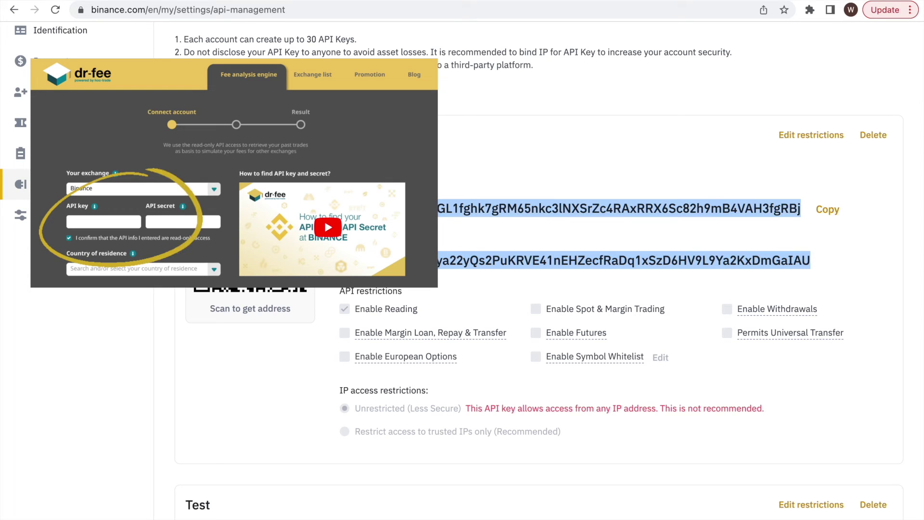